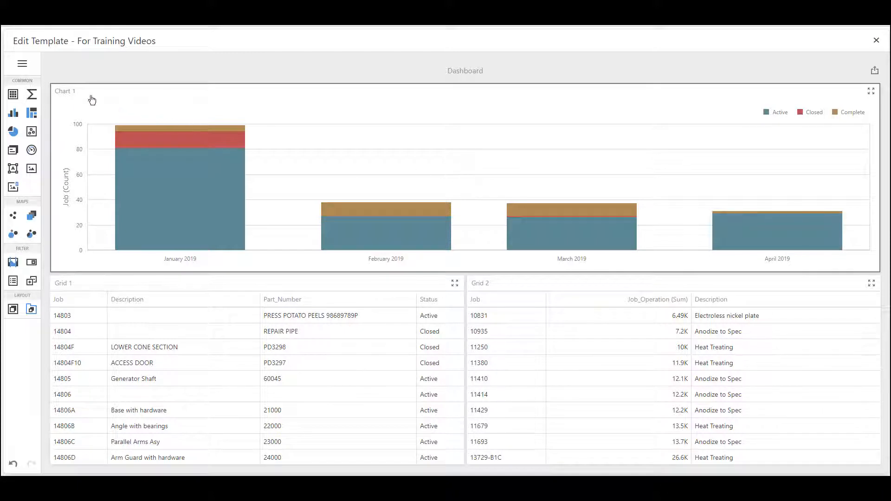
Add a new dashboard parameter named Status with the description Status.
left_click(22, 65)
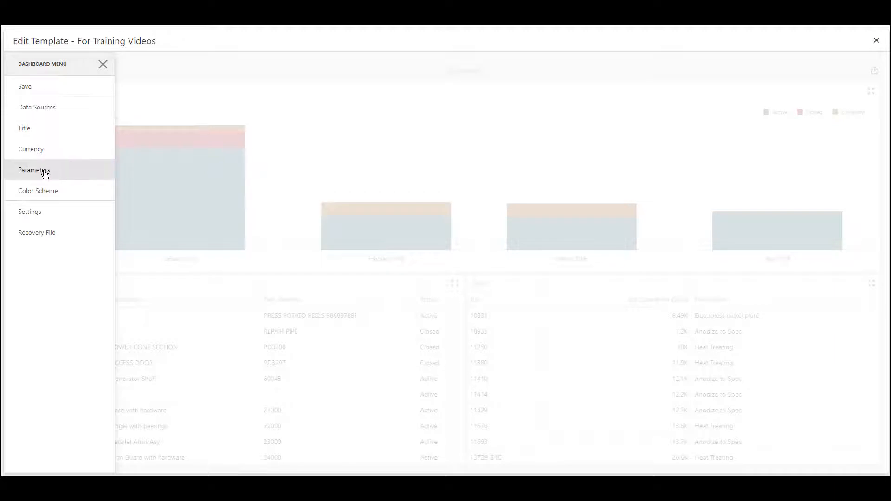
left_click(44, 171)
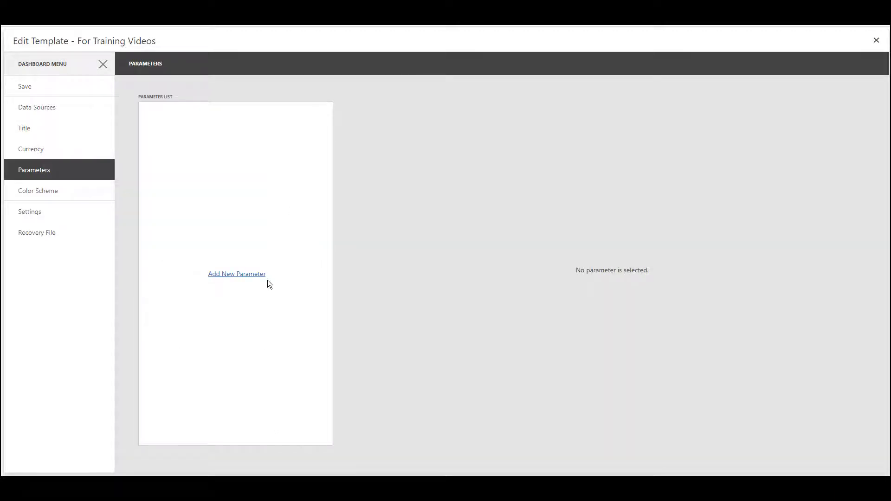
left_click(248, 275)
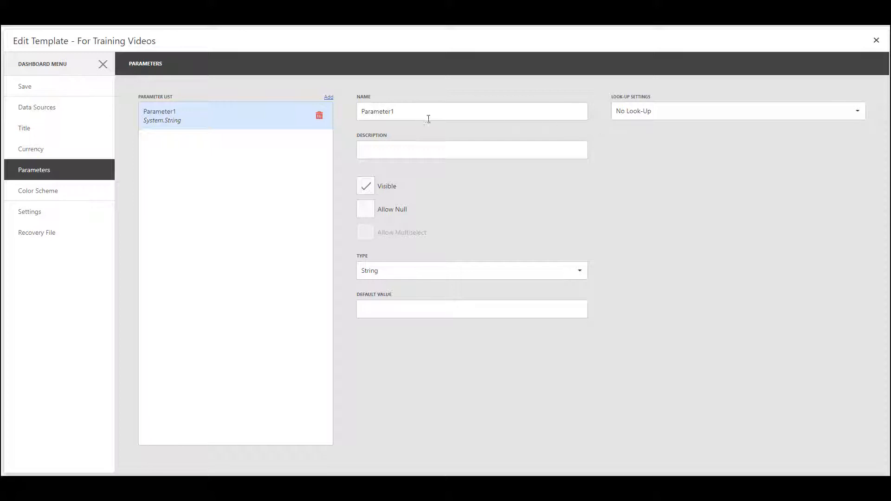
double_click(358, 107)
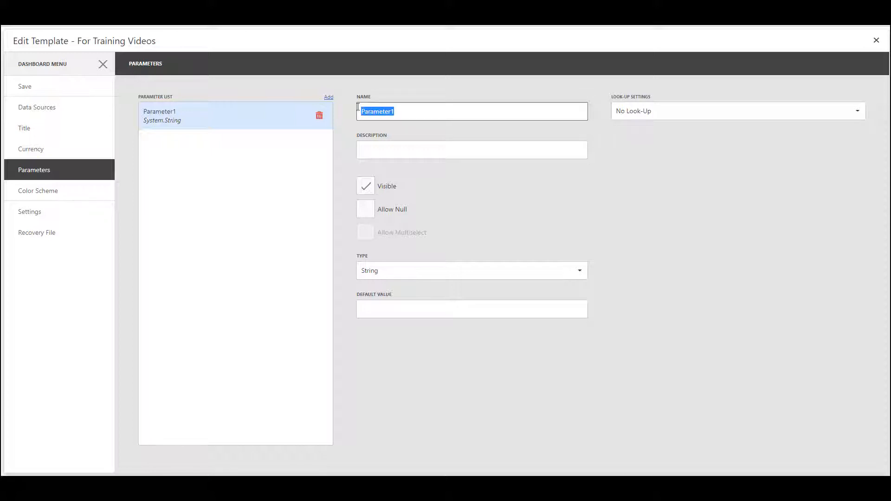
type("Status")
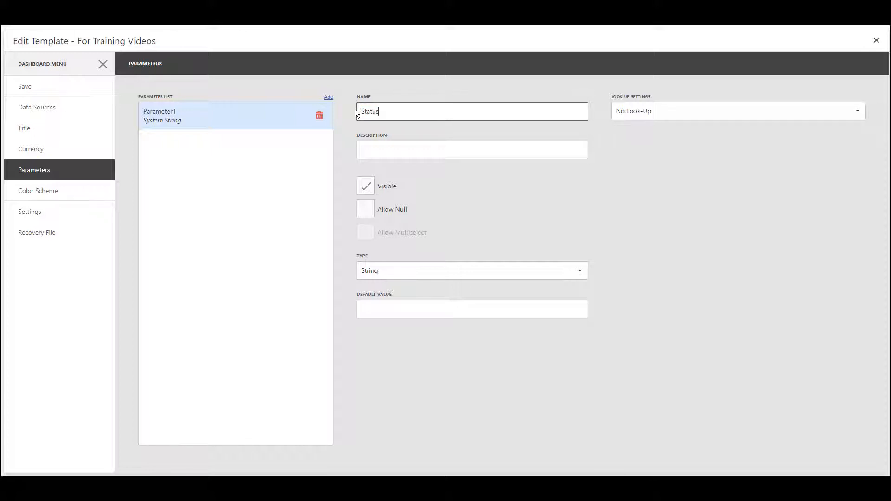
key("Tab")
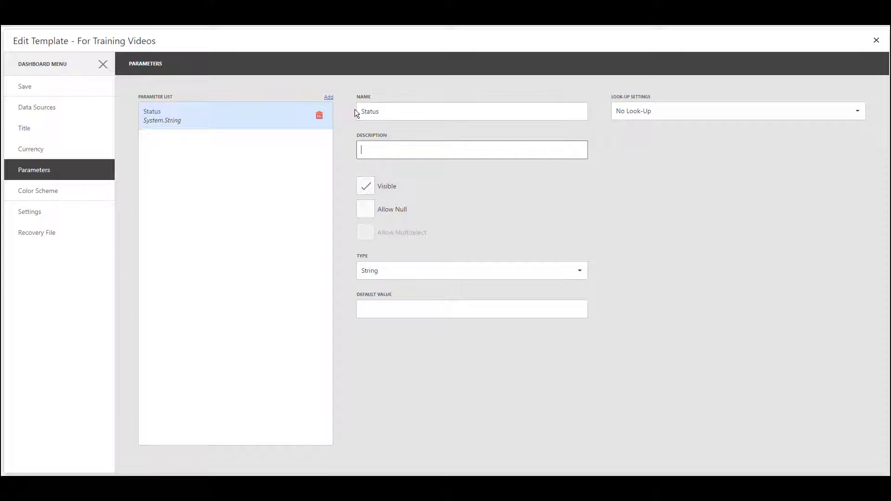
type("Status")
Allow null values for the Status parameter, set its look-up to Static List and allow multiselect.
left_click(371, 213)
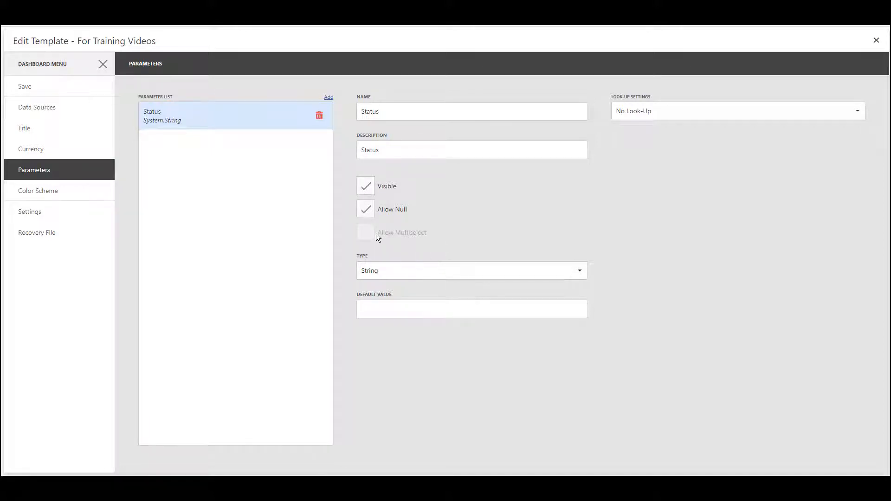
left_click(672, 112)
left_click(653, 149)
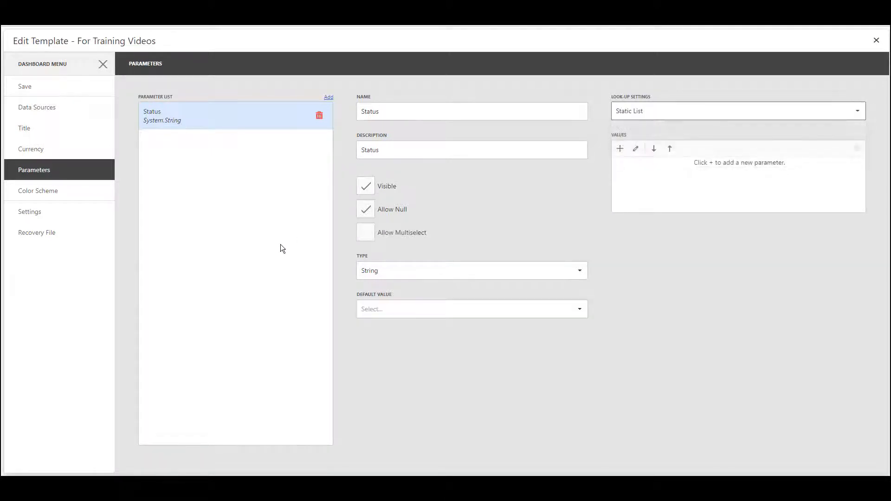
left_click(365, 234)
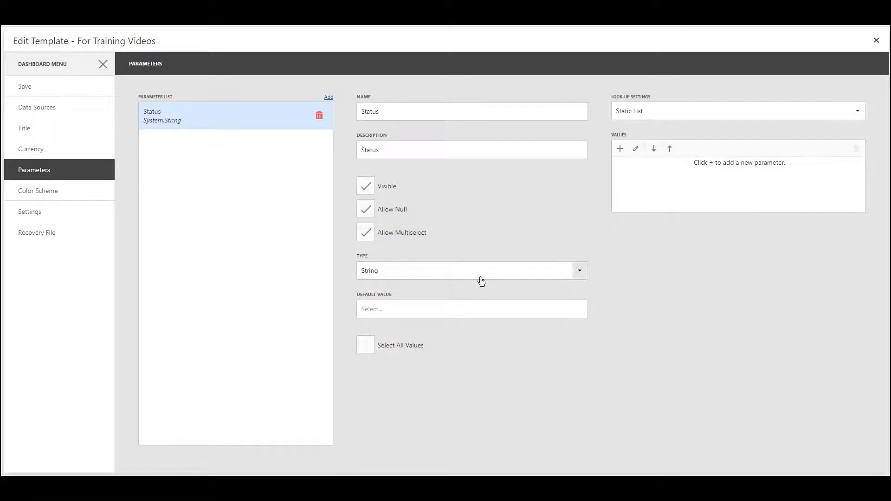
Review the Status parameter's available data types, keeping String, and check its default value choices.
left_click(580, 271)
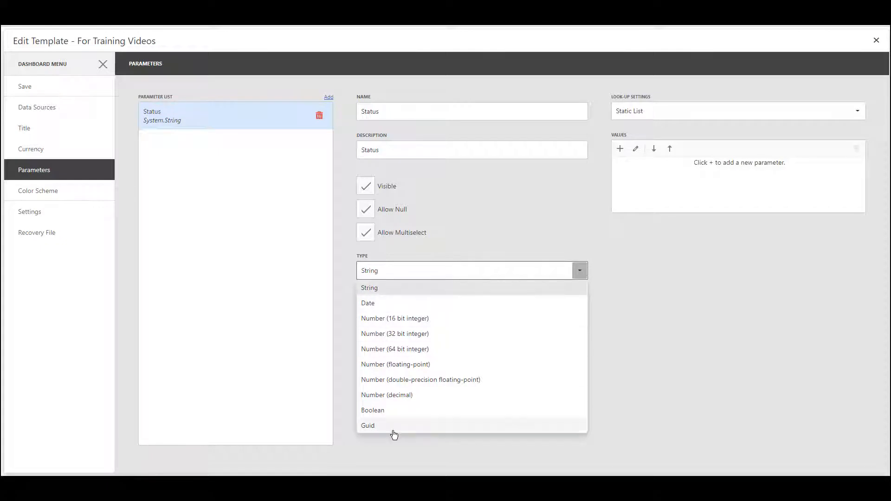
left_click(382, 292)
left_click(412, 309)
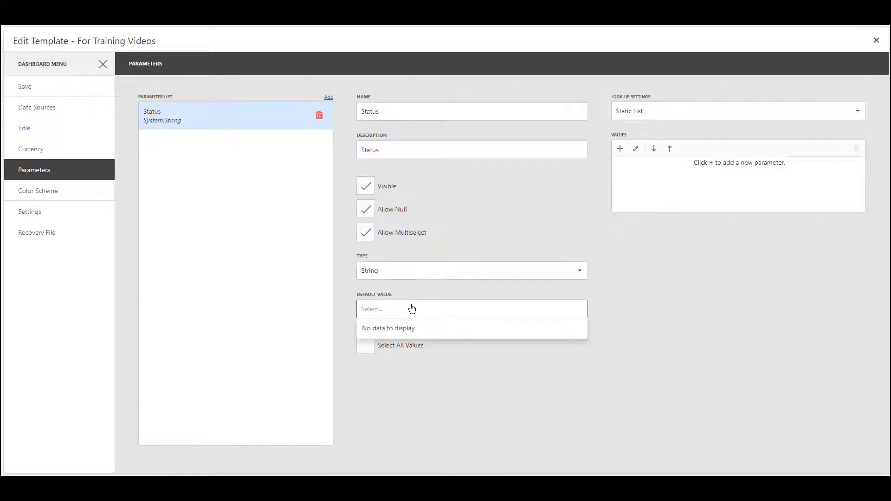
left_click(373, 311)
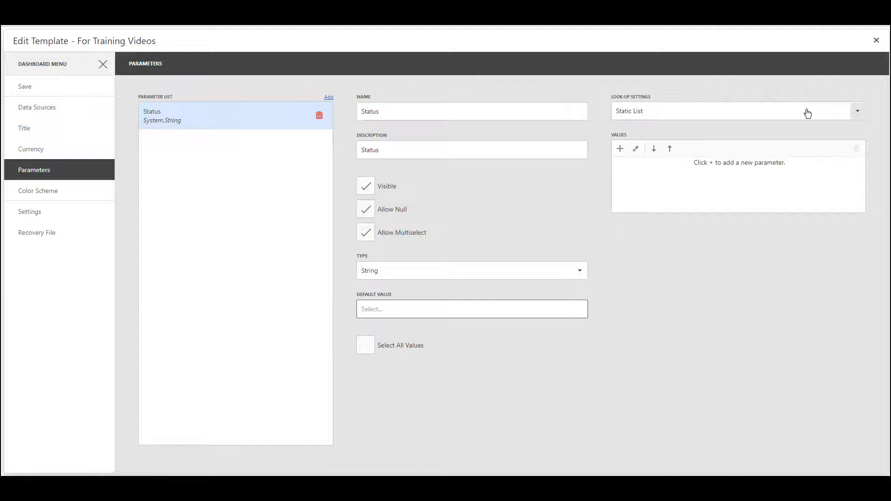
Keep the Status parameter's look-up as Static List and add a blank entry to its values.
left_click(858, 112)
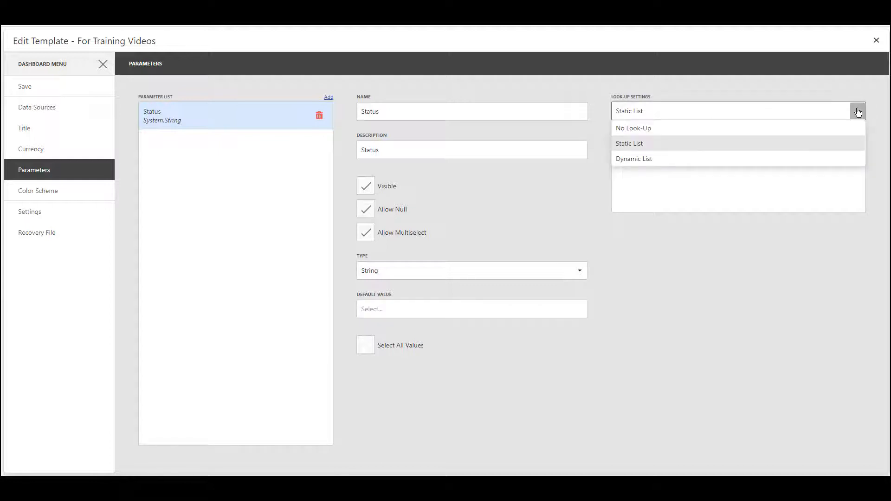
left_click(664, 146)
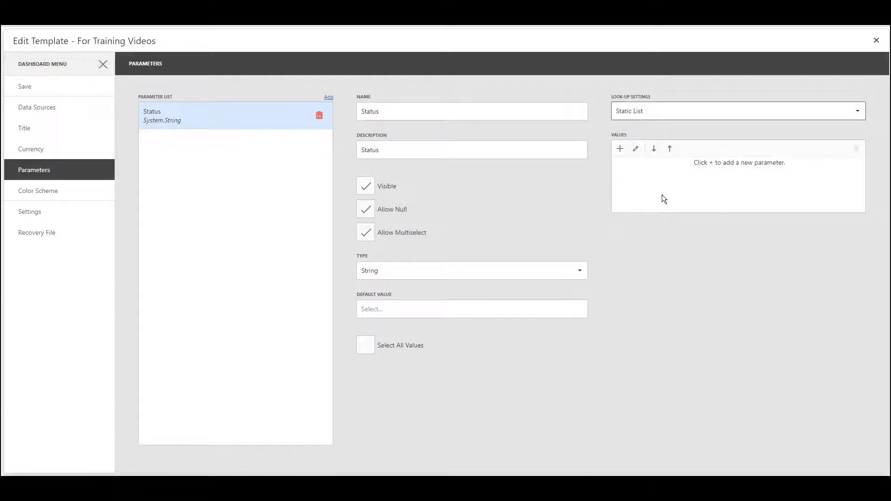
left_click(621, 149)
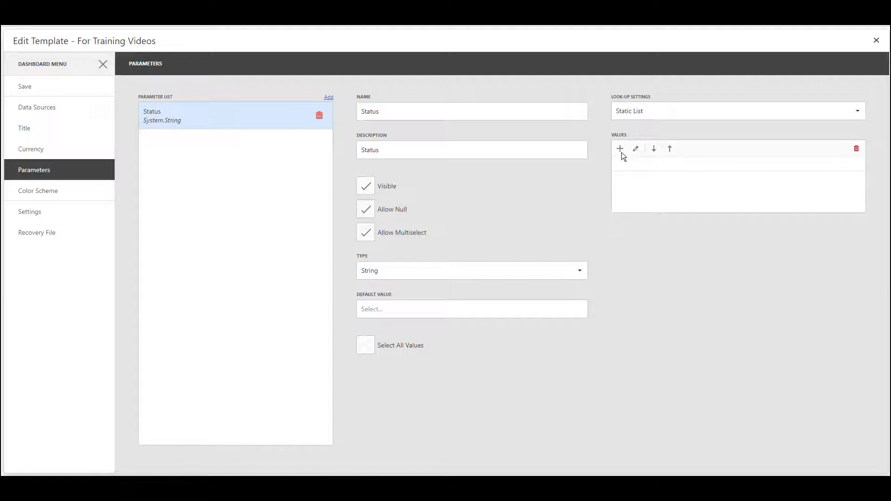
Switch the Status parameter's look-up to Dynamic List with Production as data source and Job as data member.
left_click(811, 116)
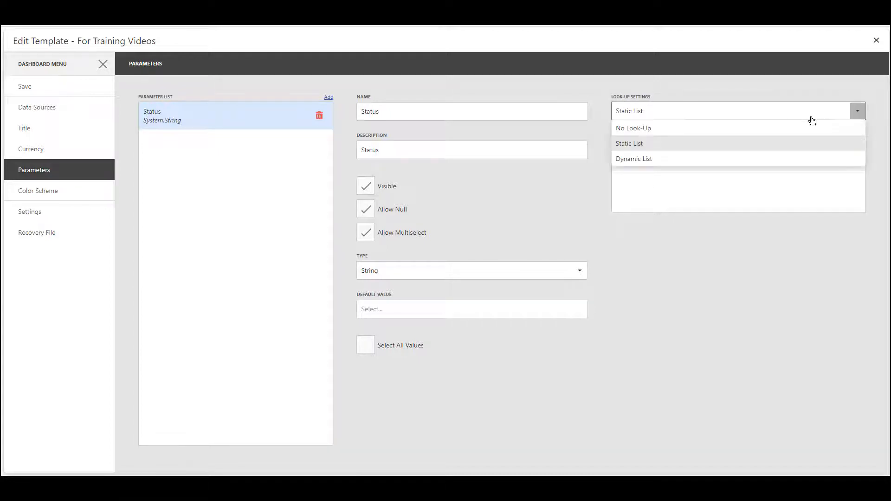
left_click(673, 162)
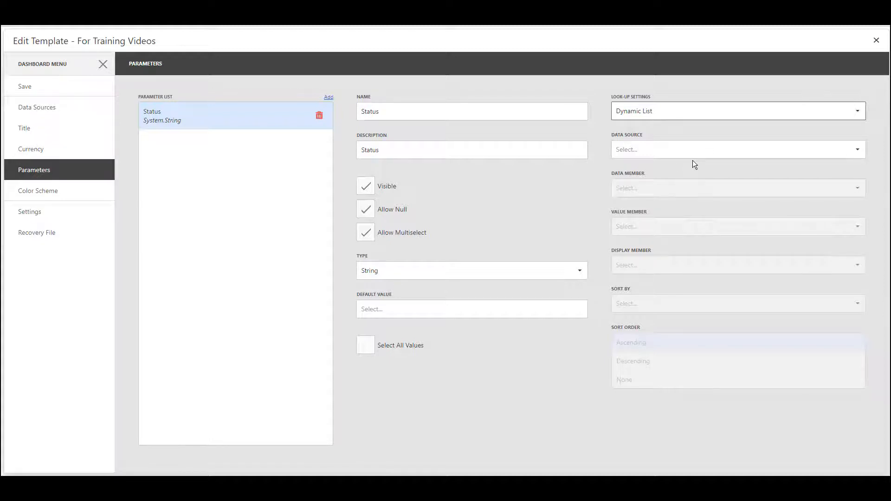
left_click(856, 151)
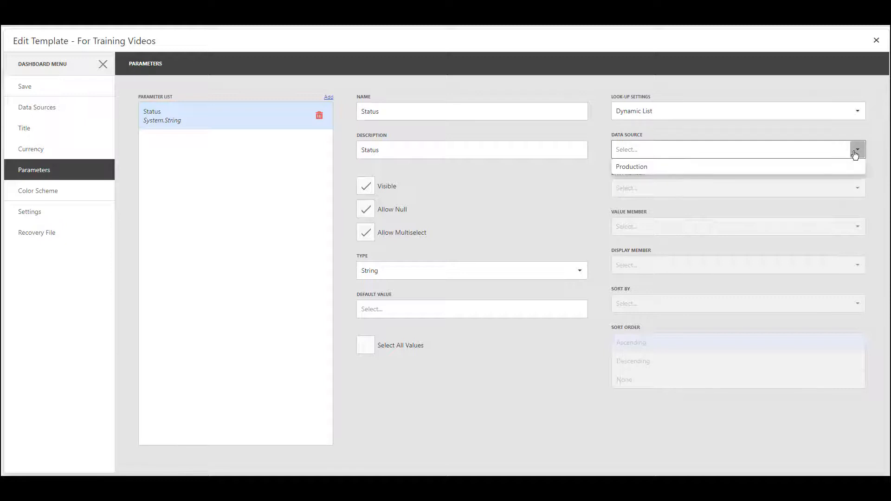
left_click(640, 167)
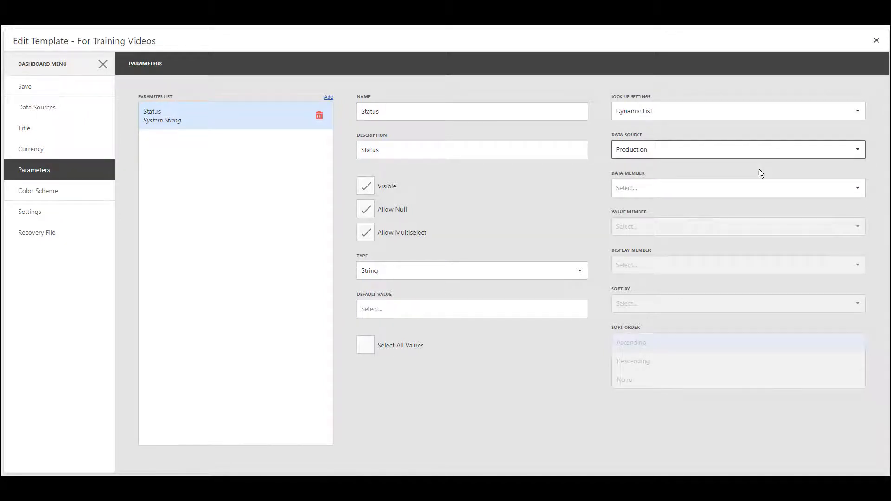
left_click(858, 188)
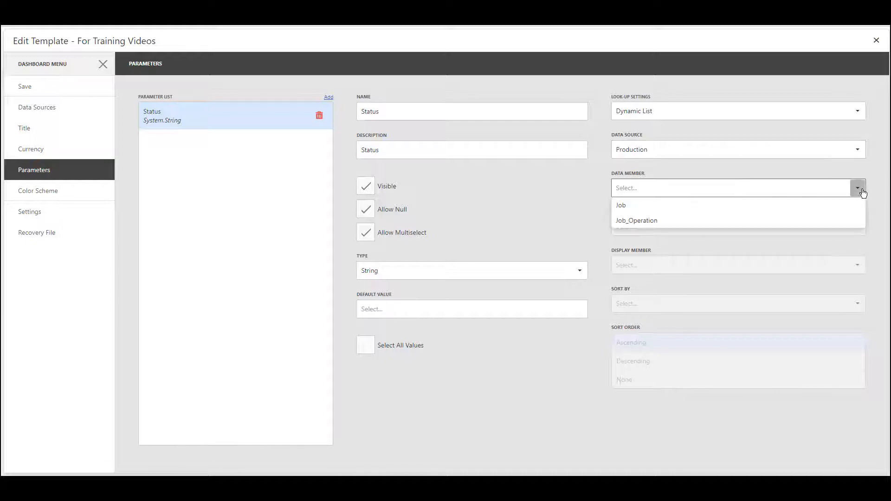
left_click(641, 207)
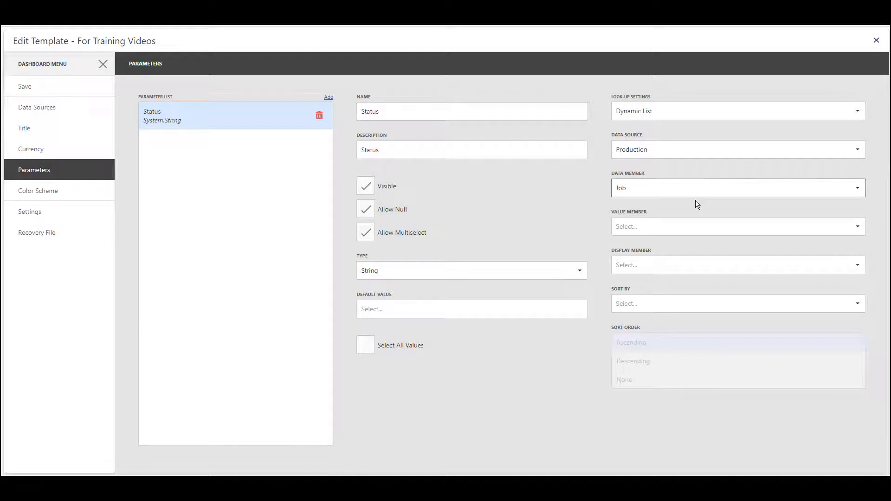
Set the value member, display member and sort field of the dynamic look-up to Status.
left_click(858, 228)
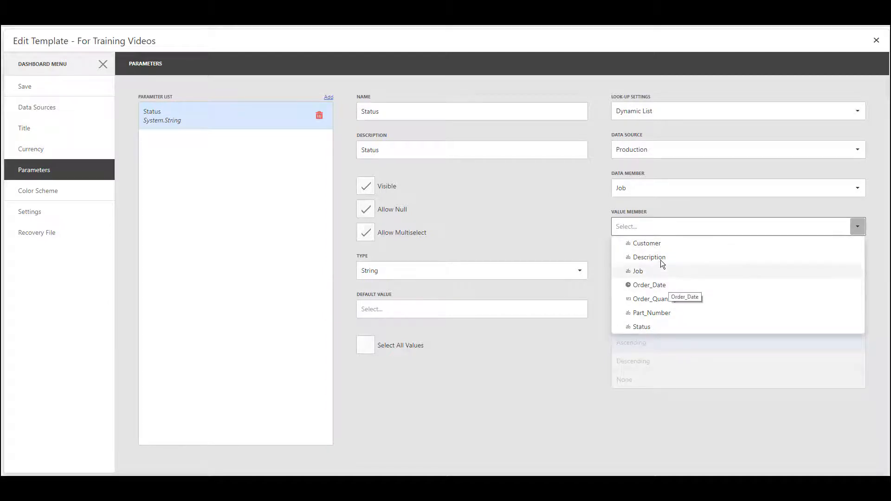
left_click(663, 326)
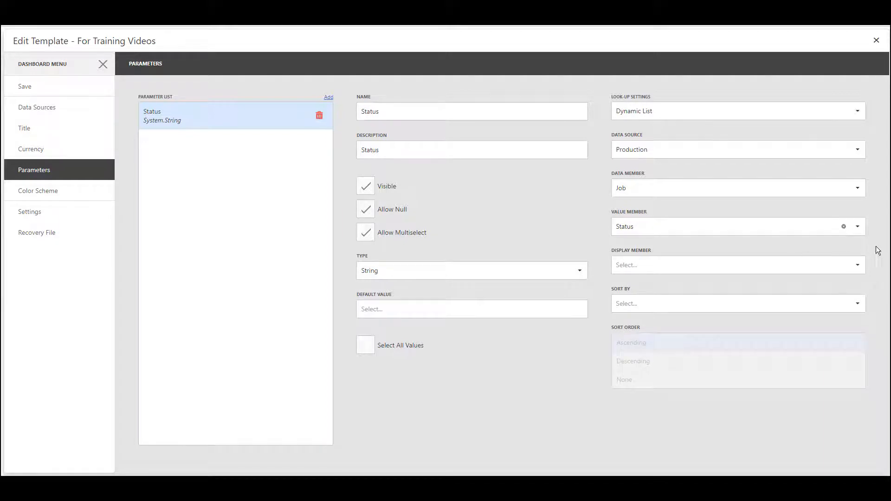
left_click(858, 265)
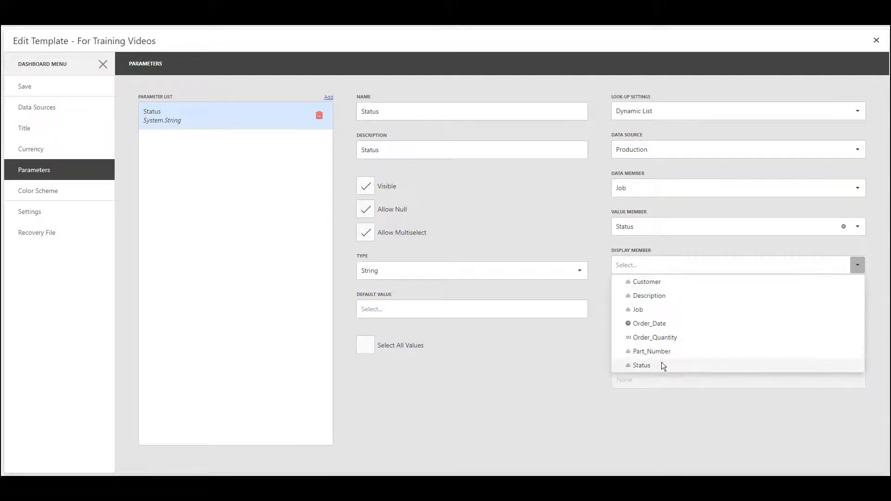
left_click(661, 363)
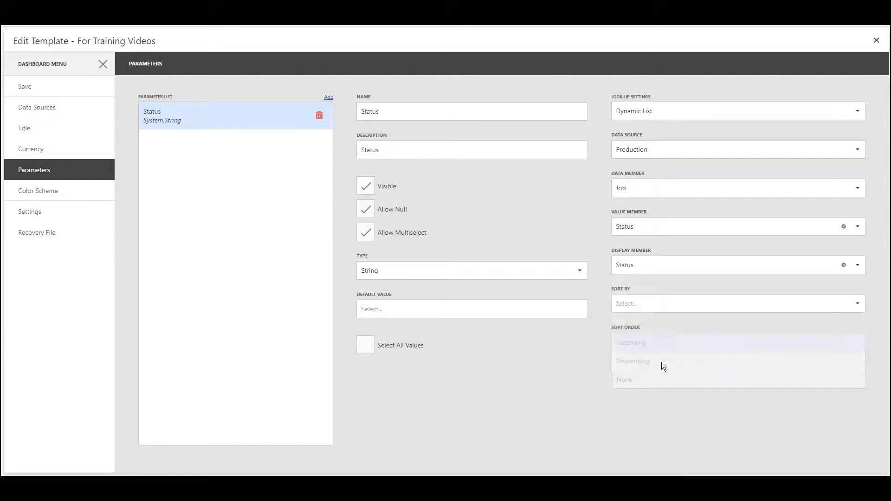
left_click(859, 304)
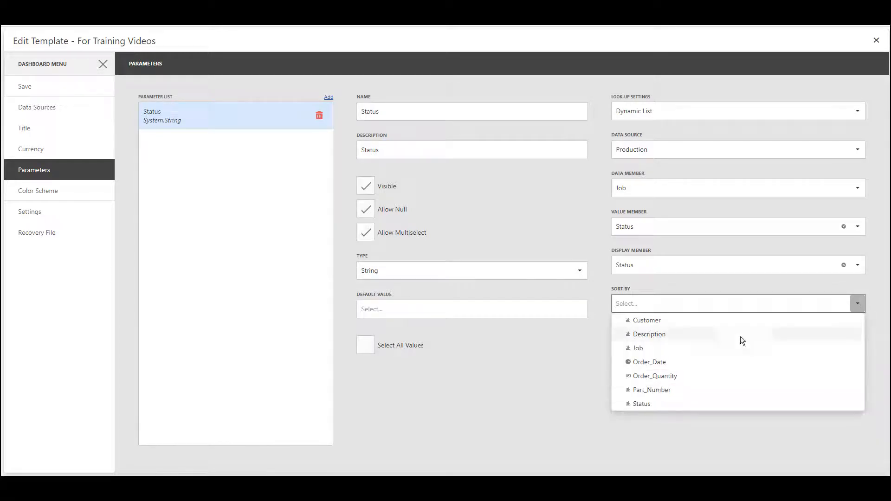
left_click(650, 403)
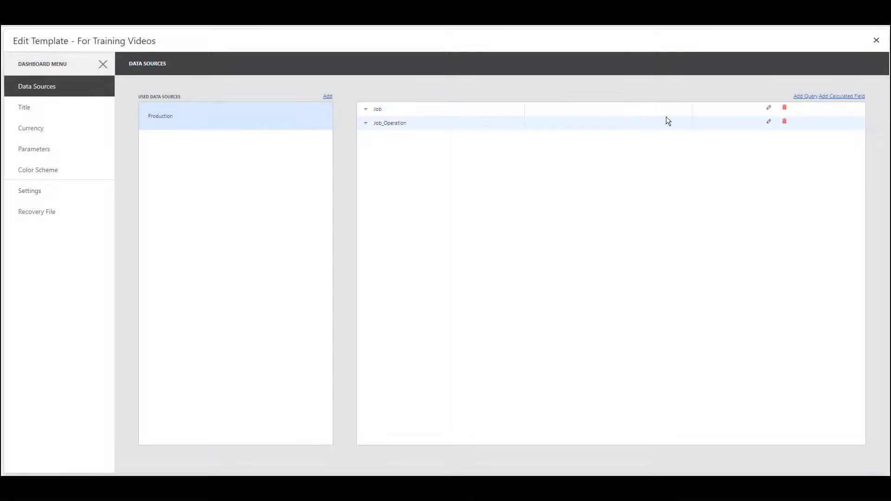
Open the Job query of the Production data source in the Query Builder and add a query parameter named StartDate.
left_click(770, 109)
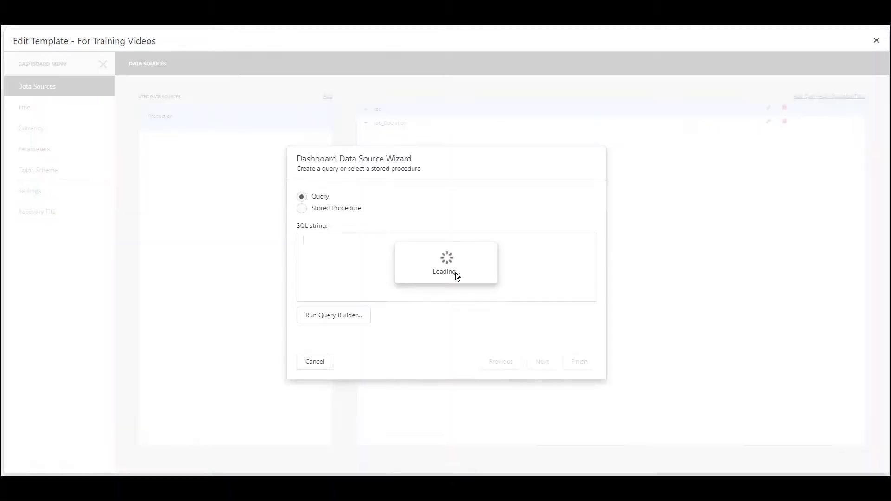
left_click(358, 319)
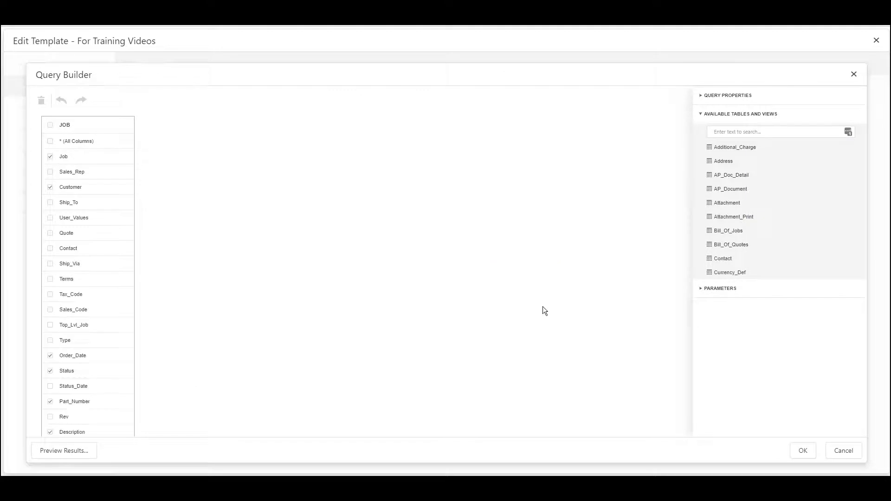
left_click(702, 289)
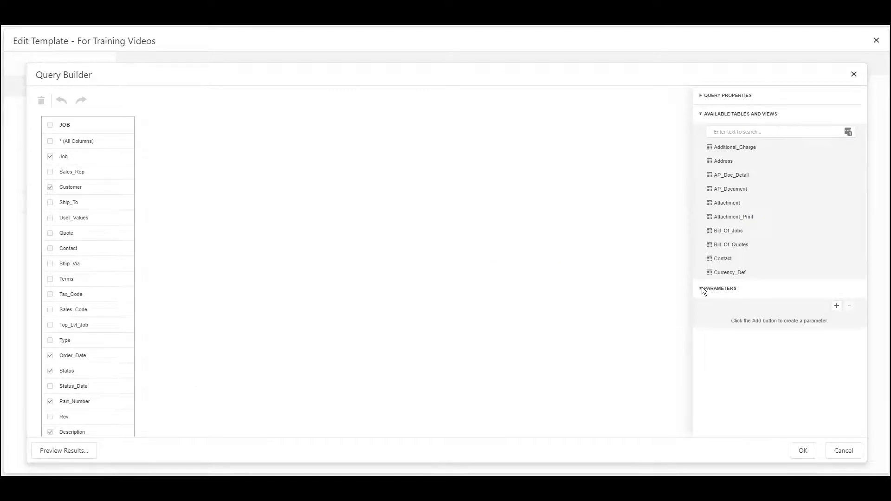
left_click(837, 307)
left_click(705, 320)
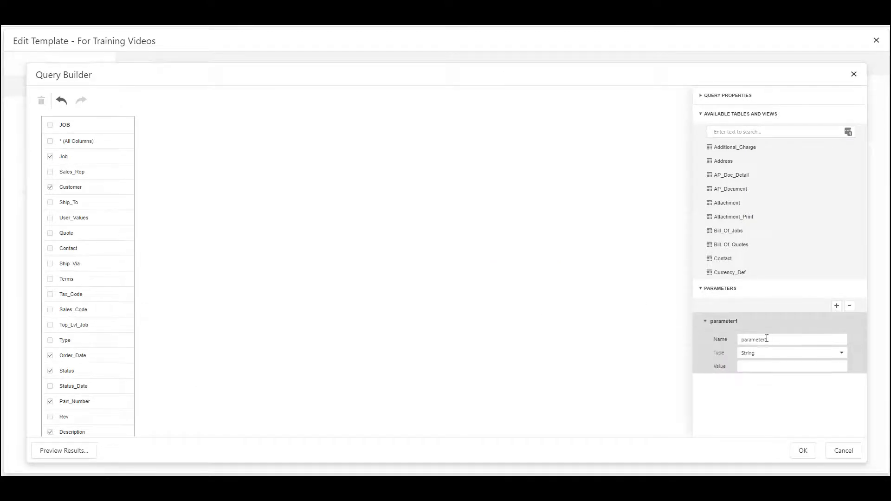
left_click_drag(791, 341, 741, 340)
type("StartDate")
Make the StartDate query parameter an Expression with result type Date and enter a value expression starting with LocalDateT.
left_click(841, 354)
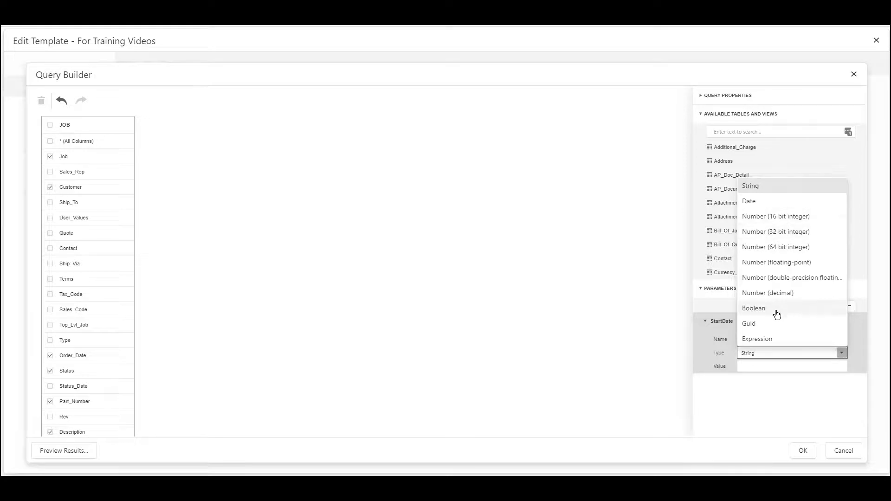
left_click(772, 339)
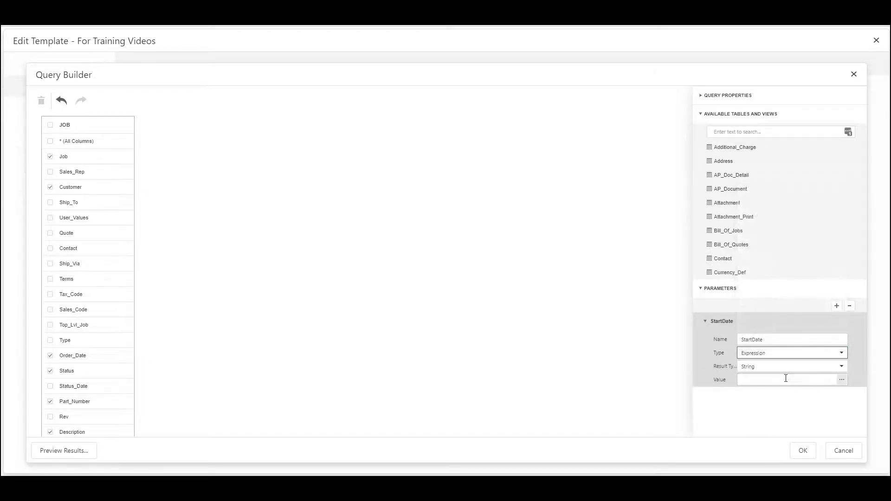
left_click(843, 370)
left_click(763, 235)
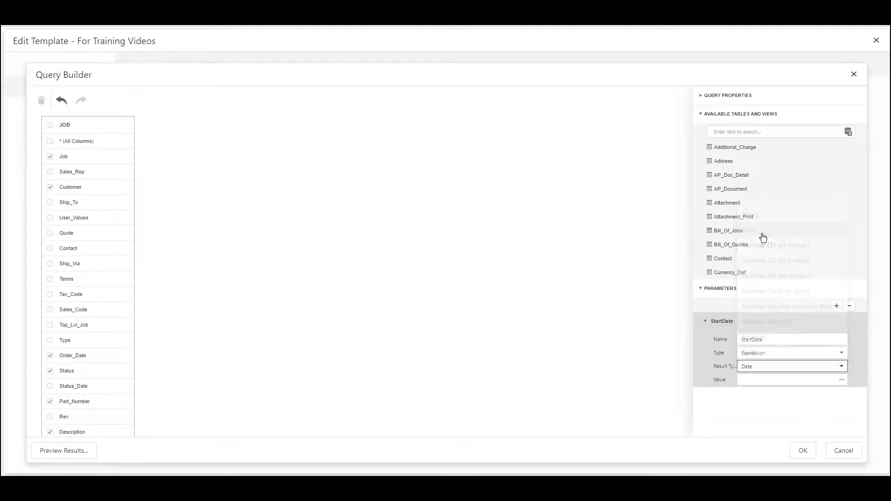
left_click(843, 381)
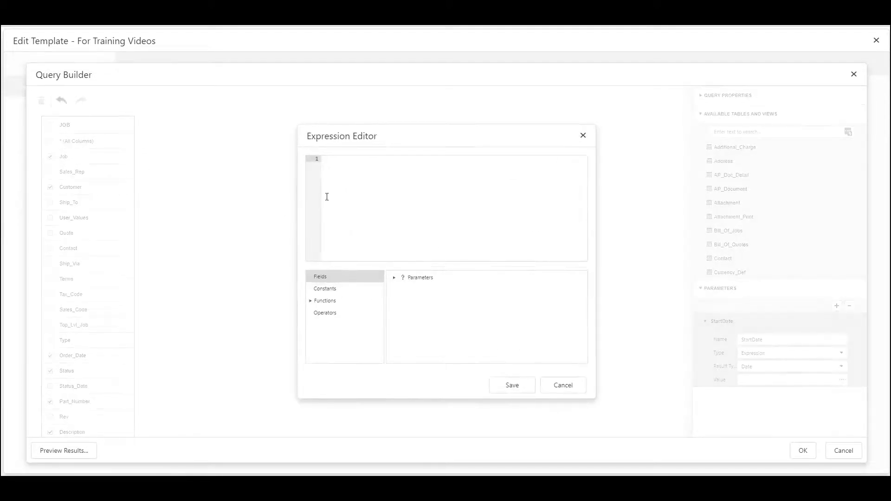
type("LocalDateT")
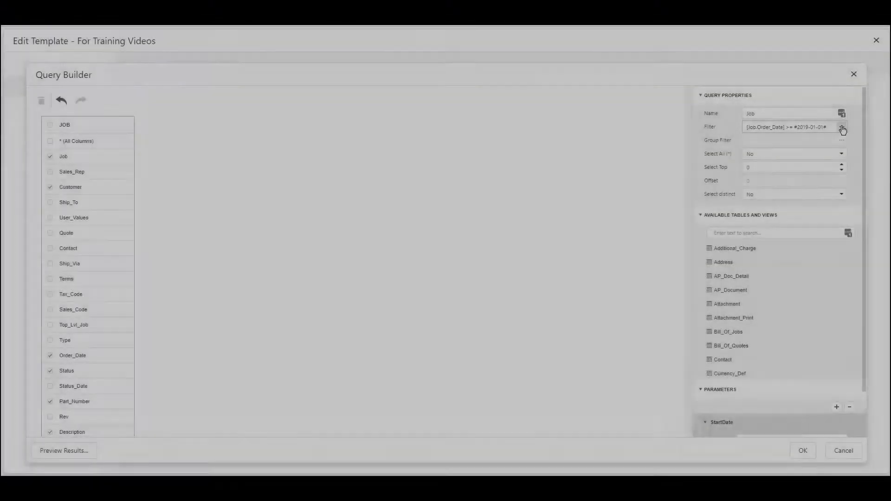
In the Job query's filter, compare Job.Order_Date with the StartDate parameter instead of a fixed date.
left_click(843, 128)
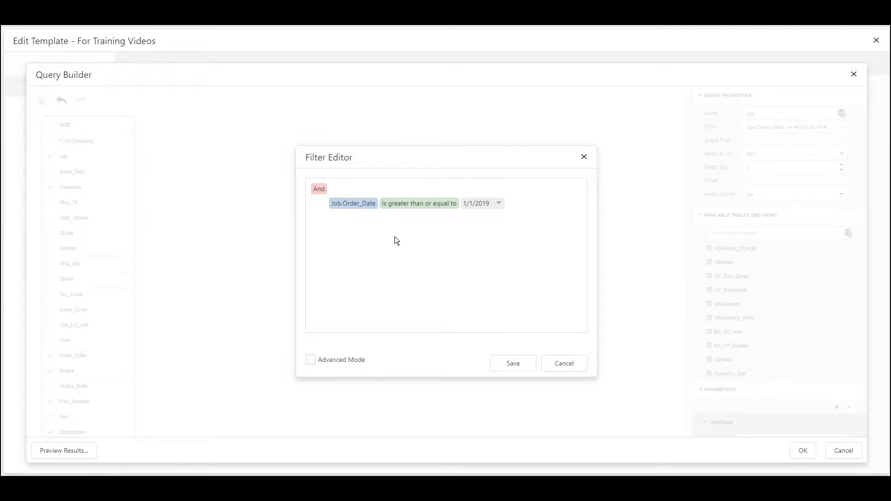
left_click(499, 204)
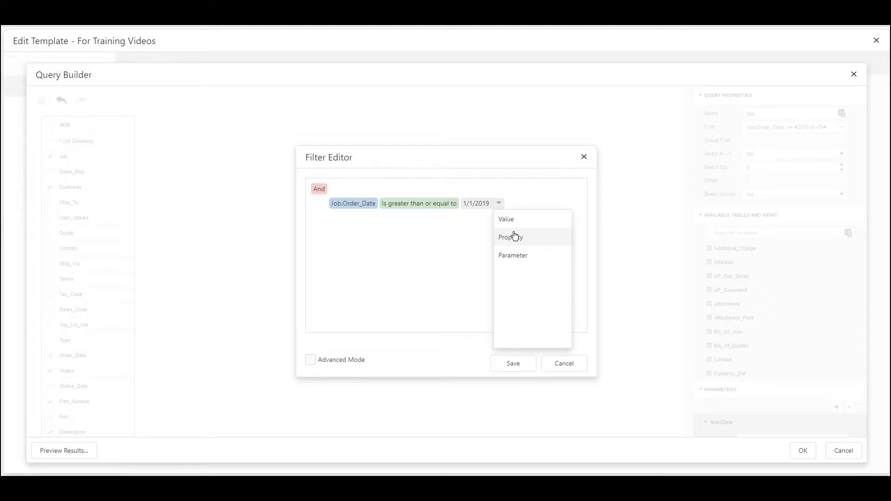
left_click(523, 259)
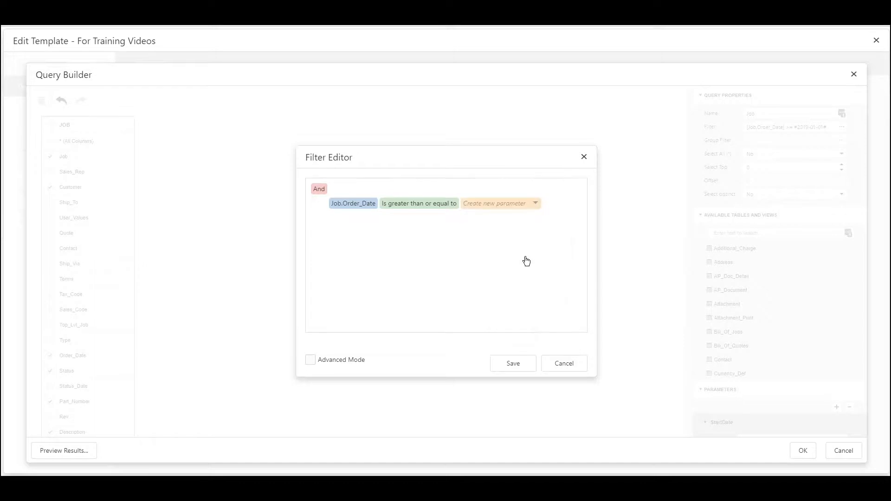
left_click(494, 205)
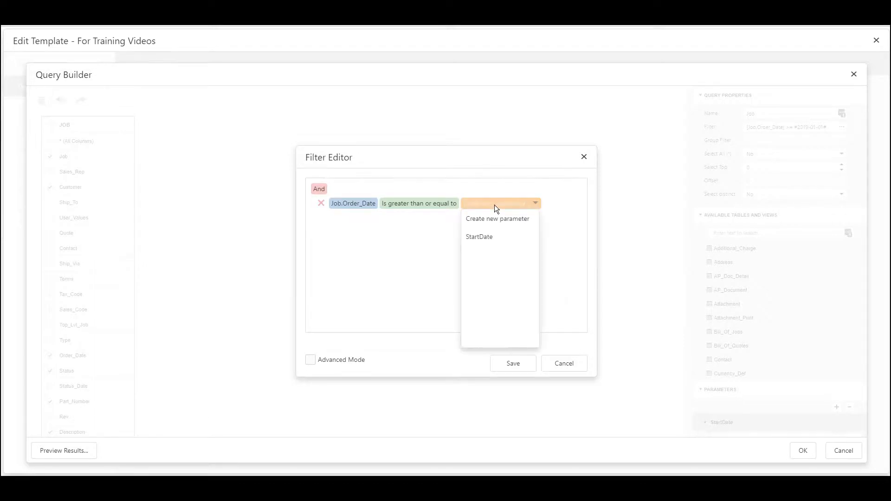
left_click(498, 238)
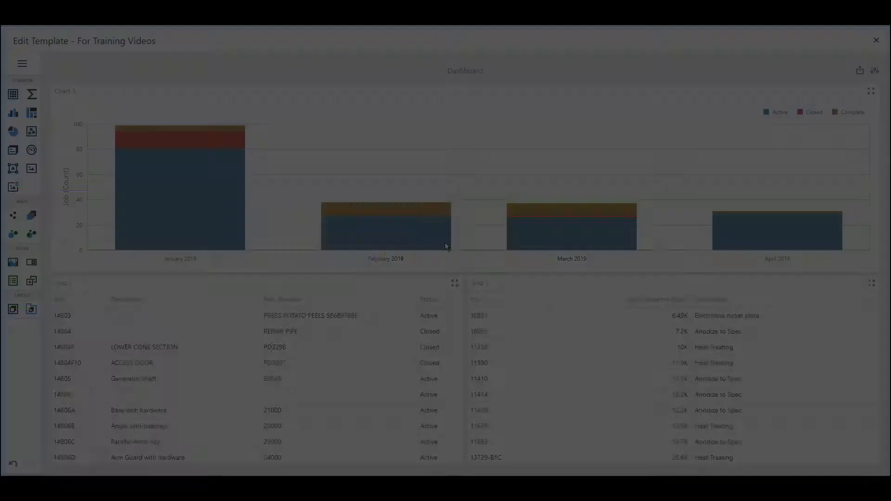
Open the filter criteria of Chart 1 and change the Status condition's operator to Is any of.
left_click(445, 242)
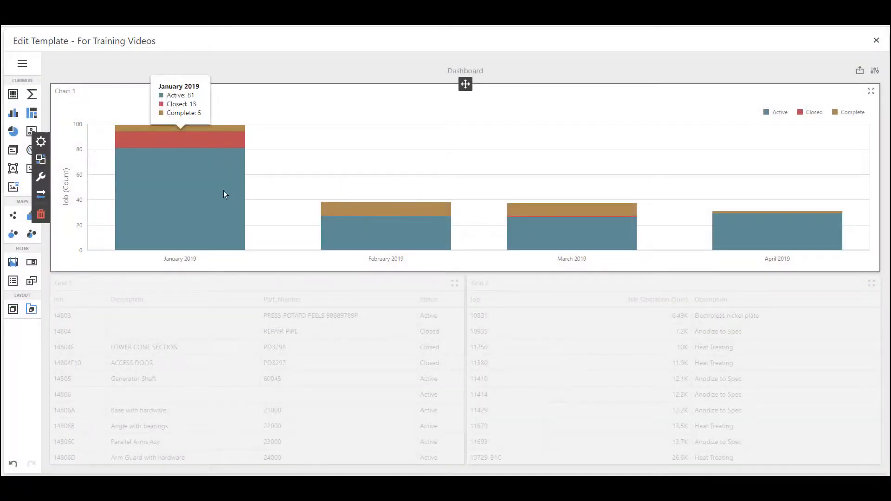
left_click(41, 143)
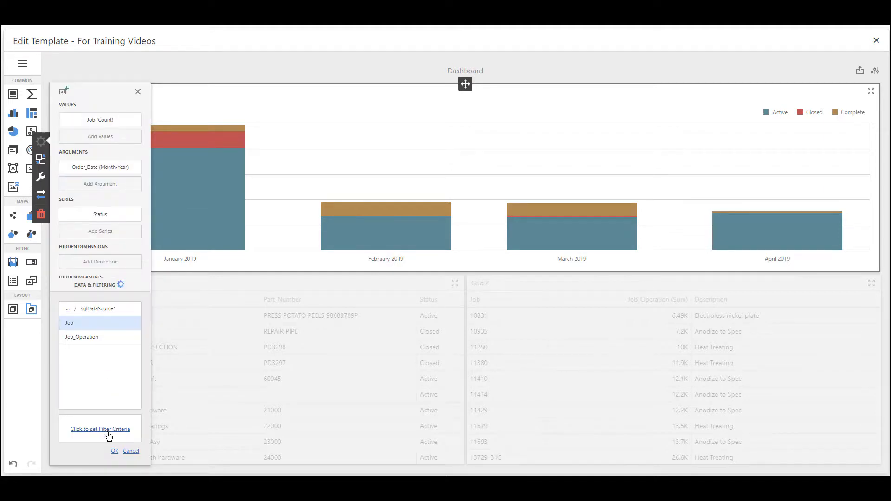
left_click(108, 429)
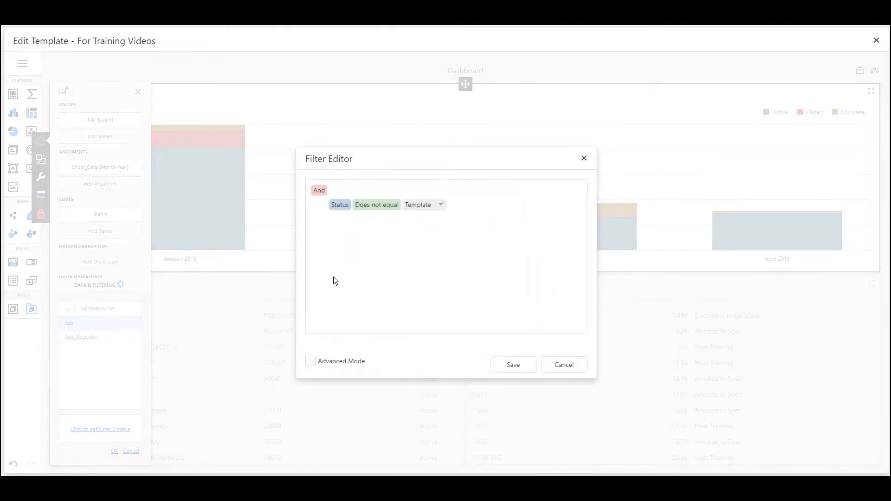
left_click(377, 205)
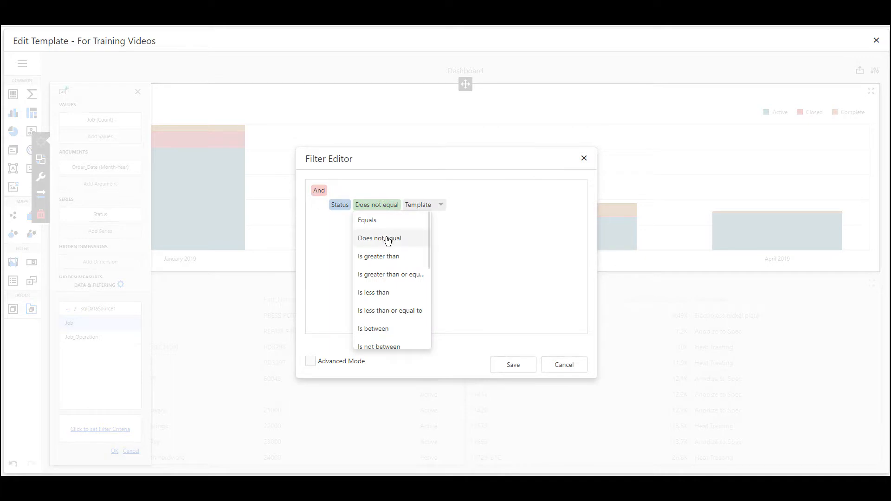
scroll(394, 294, "down", 3)
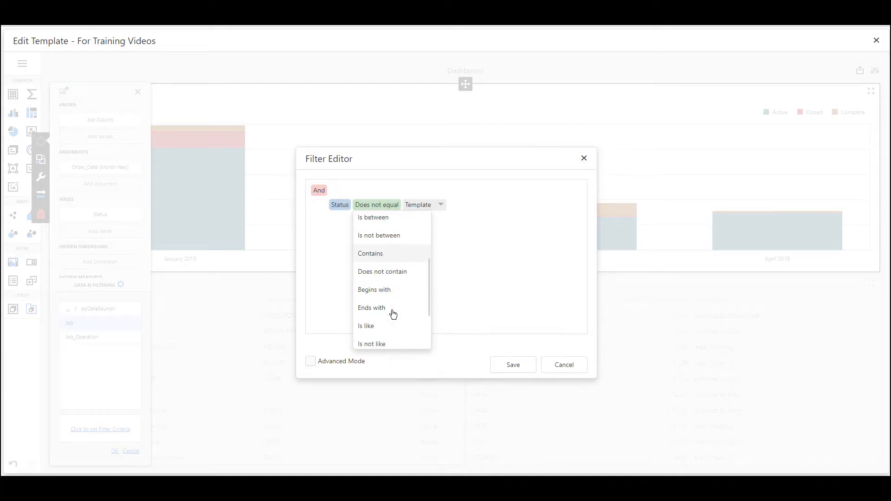
scroll(390, 304, "down", 3)
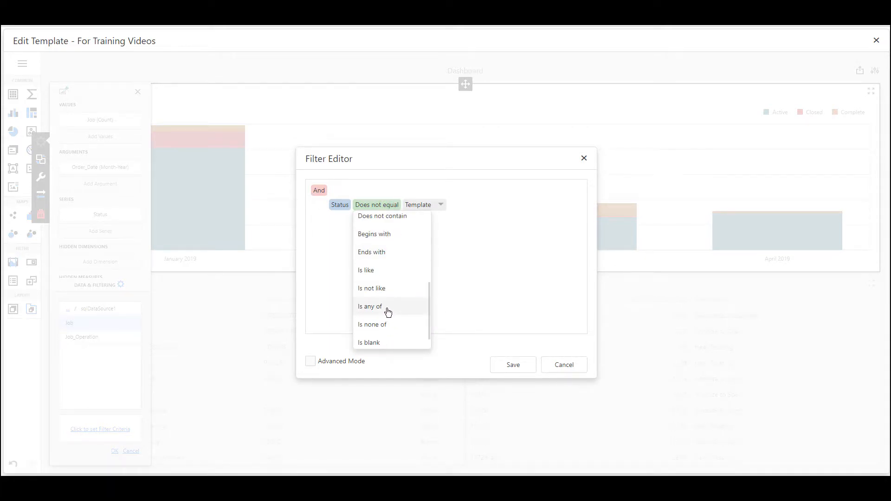
left_click(388, 310)
Compare the chart's Status condition with the Status parameter instead of a fixed value and save the filter.
left_click(421, 205)
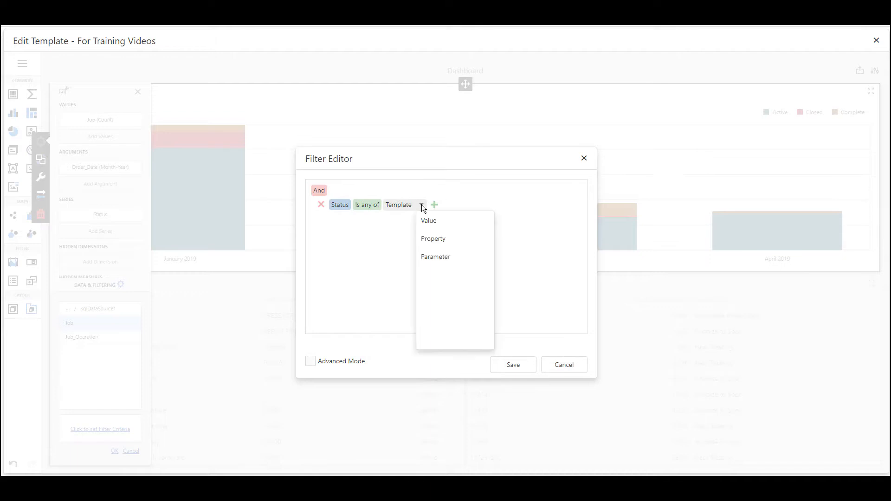
left_click(436, 256)
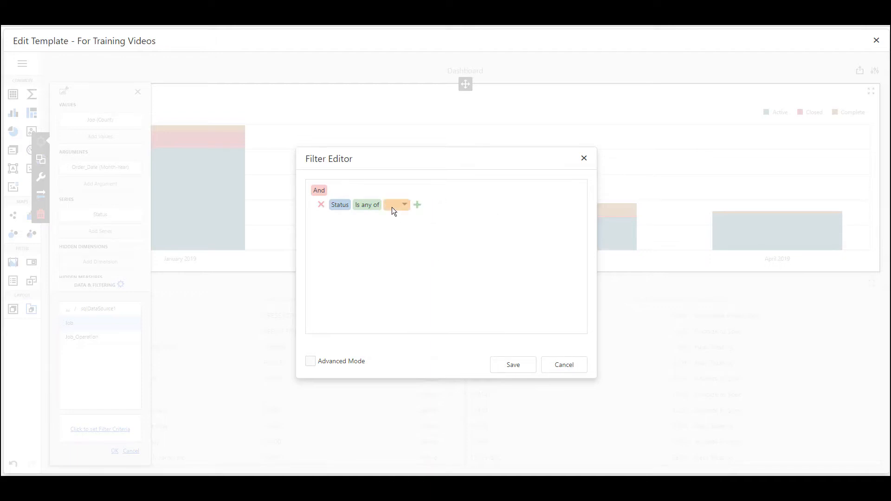
left_click(391, 207)
left_click(404, 227)
left_click(523, 367)
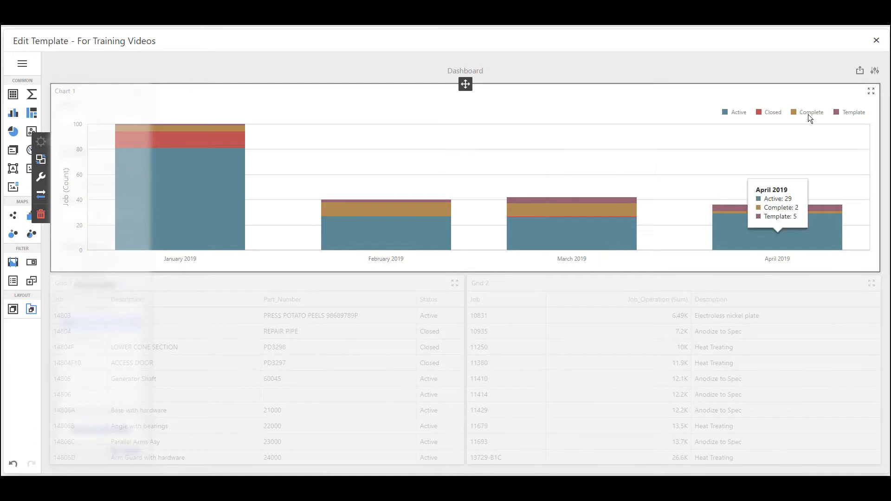
Set the Status dashboard parameter to only Active and Complete and submit it to the dashboard.
left_click(874, 71)
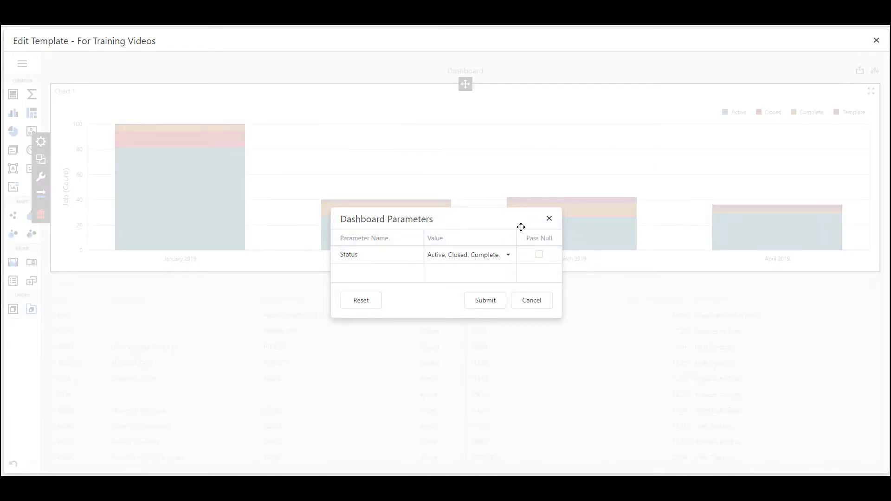
left_click(509, 257)
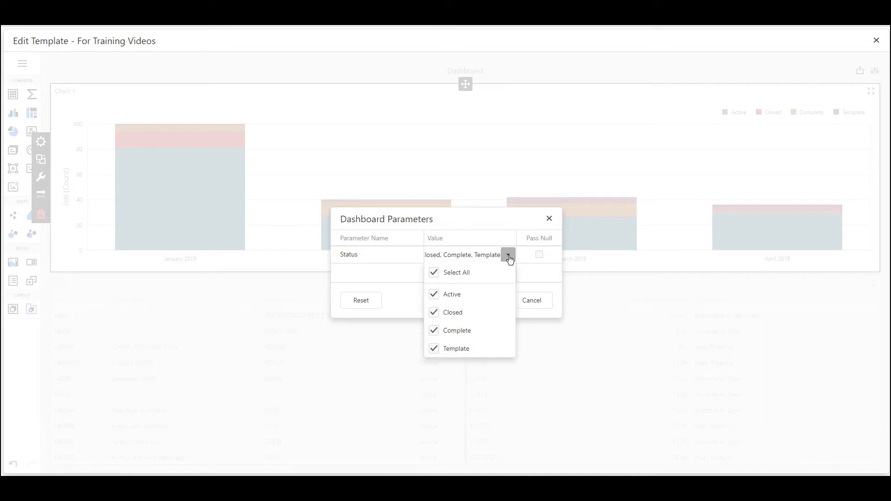
left_click(434, 273)
left_click(435, 294)
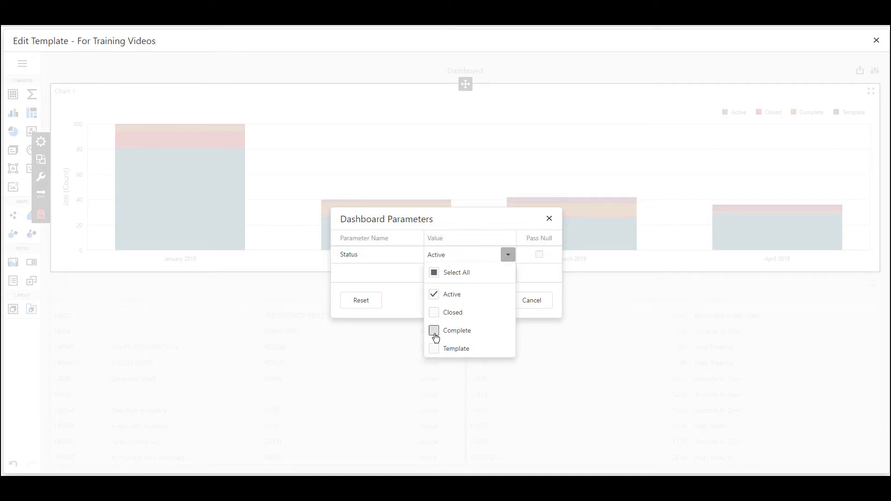
left_click(434, 331)
left_click(520, 285)
left_click(483, 303)
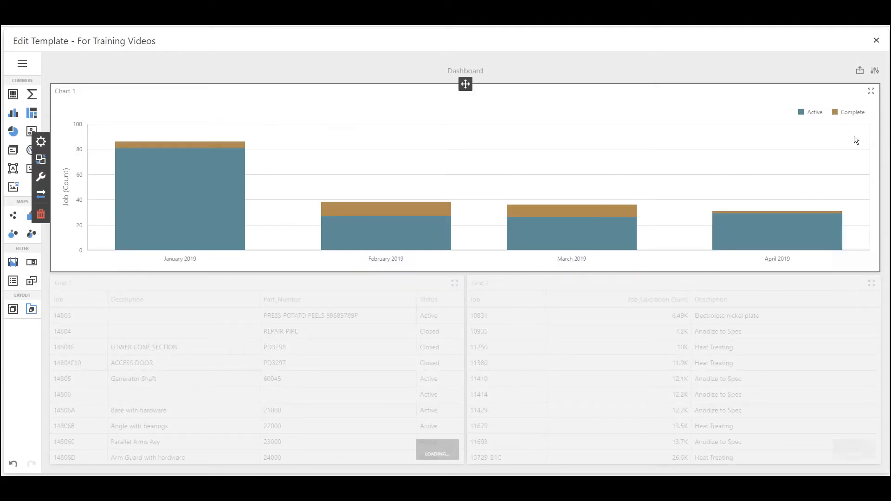
Reset the dashboard parameters to their default values and submit them.
left_click(875, 72)
left_click(371, 301)
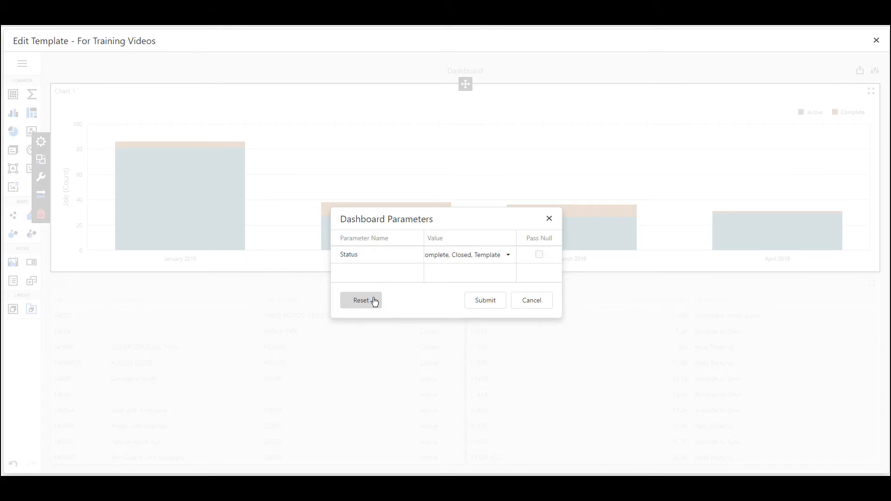
left_click(497, 303)
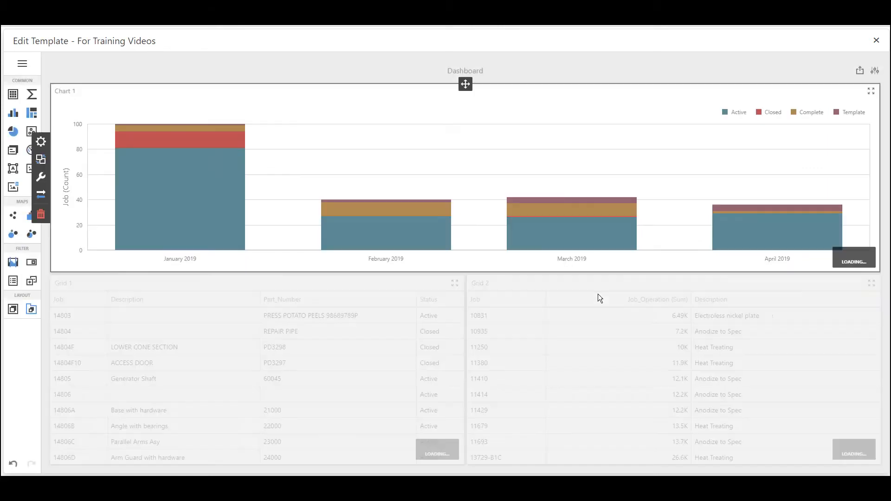